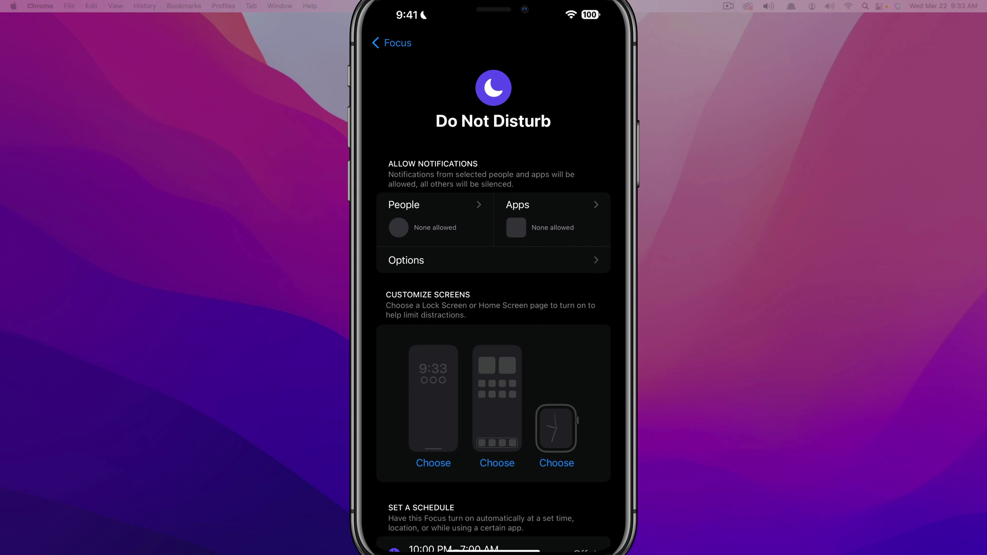
pyautogui.click(416, 212)
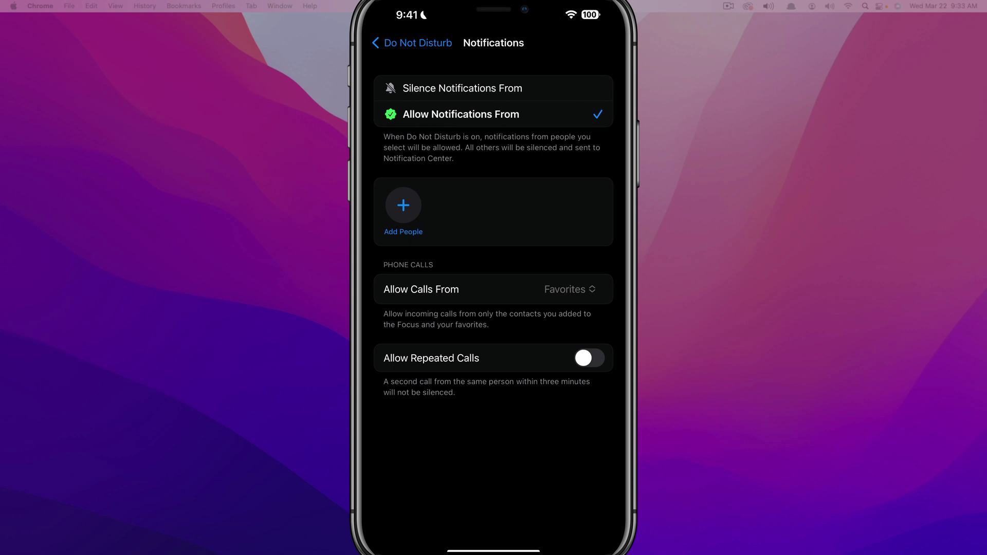
pyautogui.click(411, 43)
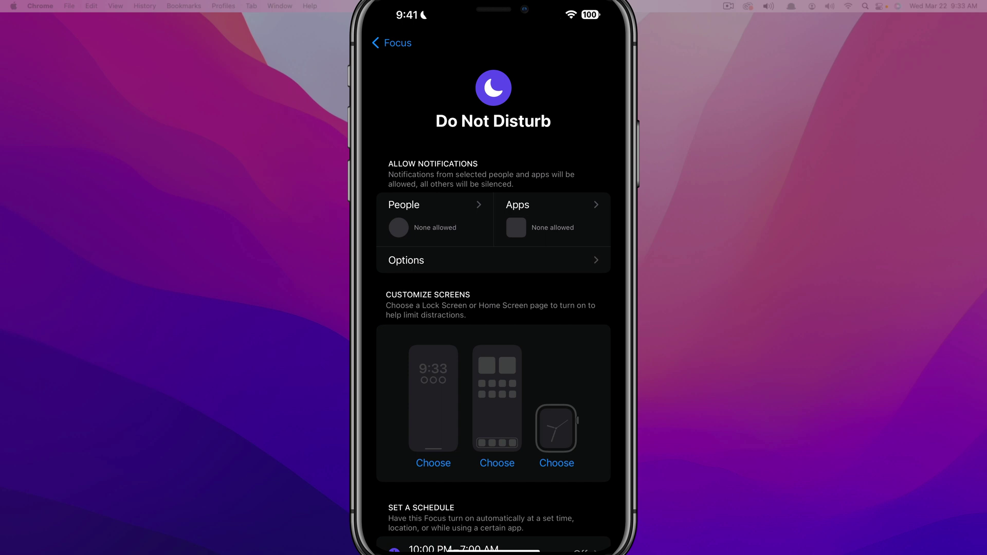
pyautogui.click(518, 204)
pyautogui.click(409, 205)
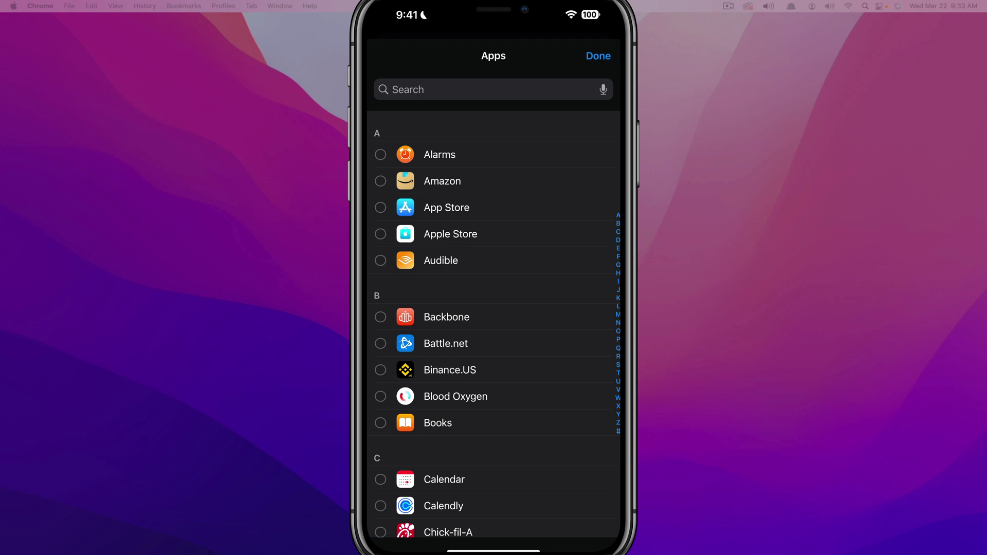
pyautogui.click(380, 181)
pyautogui.click(598, 56)
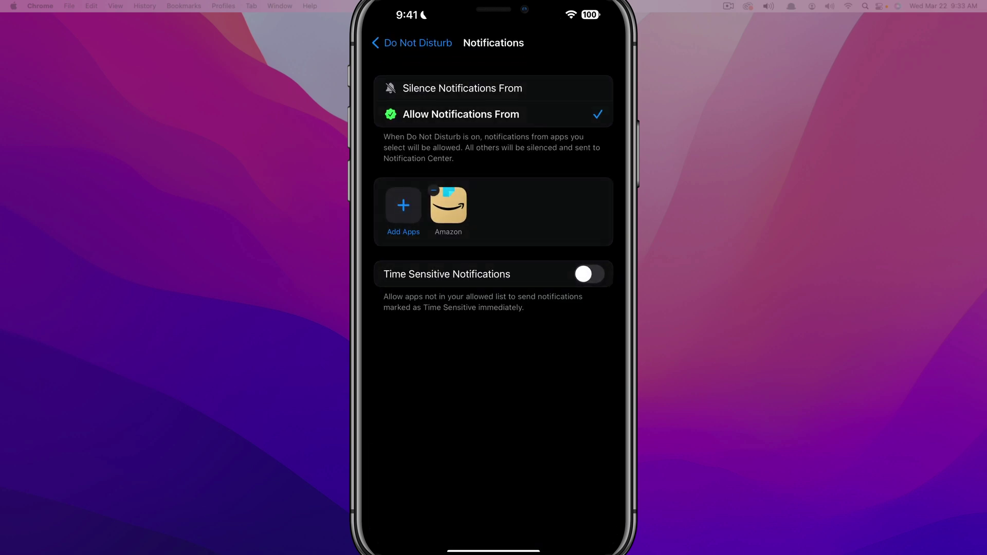
pyautogui.click(433, 191)
pyautogui.click(413, 43)
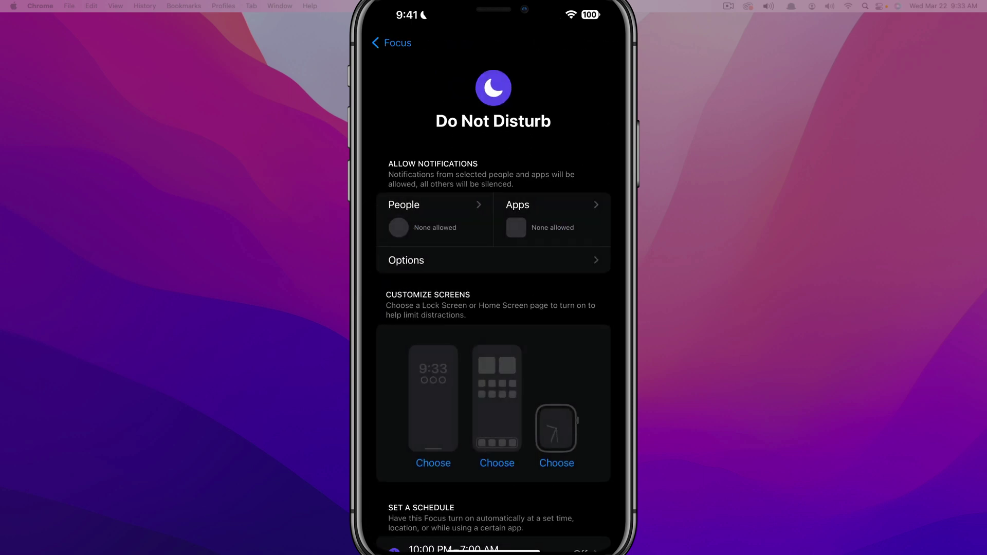
pyautogui.scroll(-3, 494, 309)
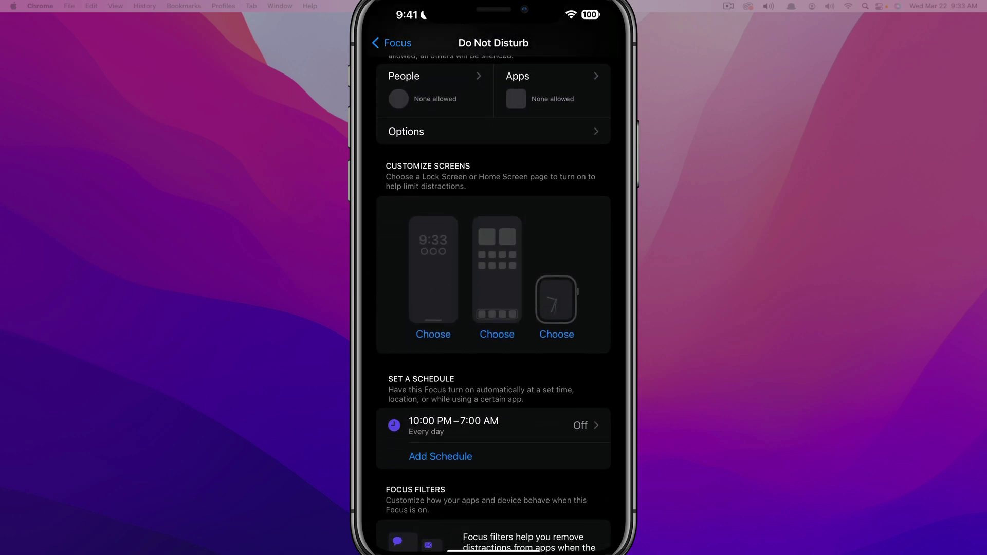
pyautogui.scroll(-2, 494, 309)
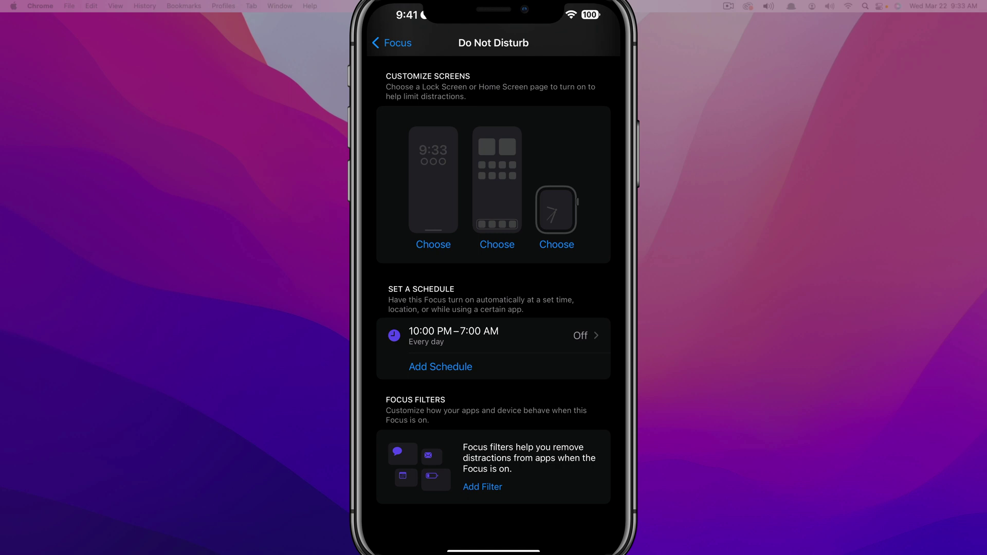
pyautogui.scroll(-2, 494, 309)
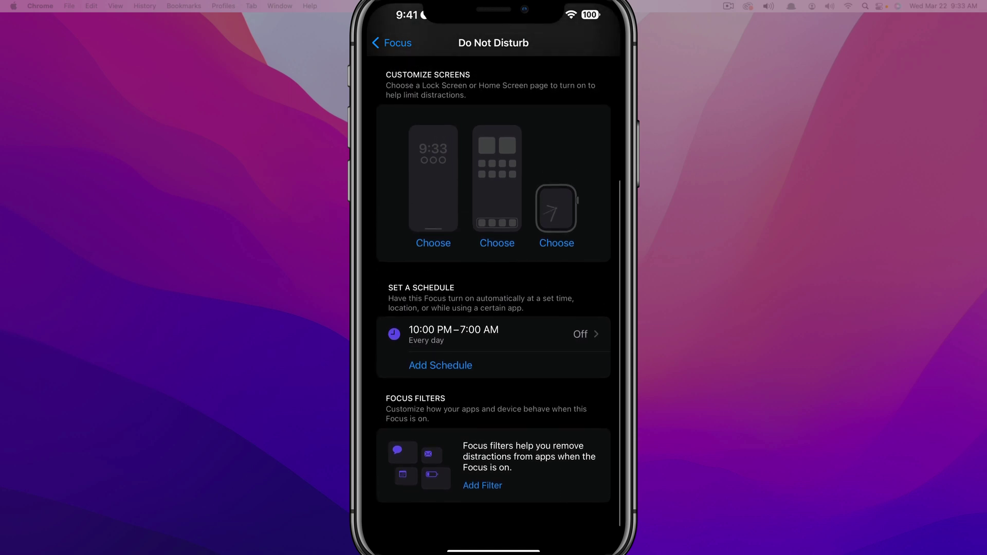
pyautogui.scroll(5, 494, 309)
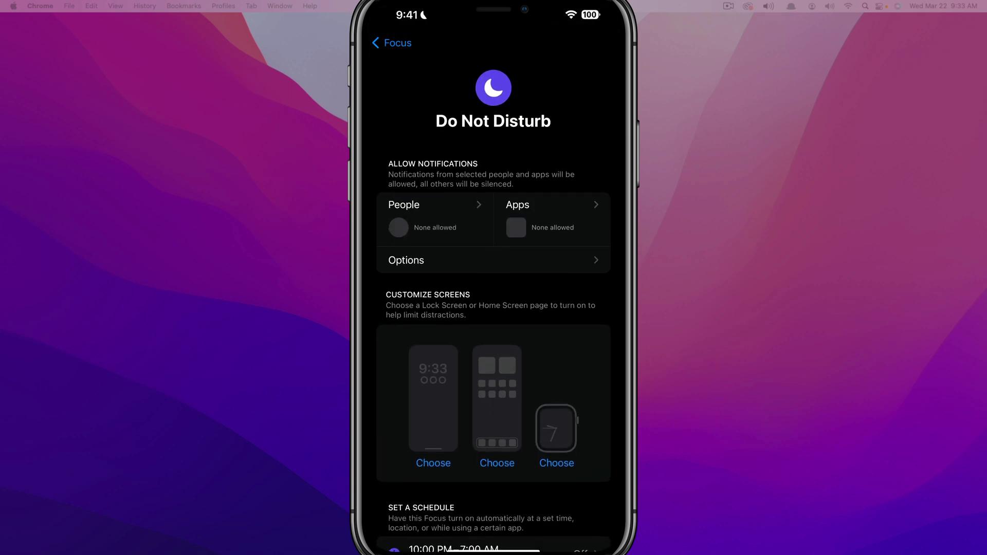
pyautogui.click(392, 42)
pyautogui.click(386, 42)
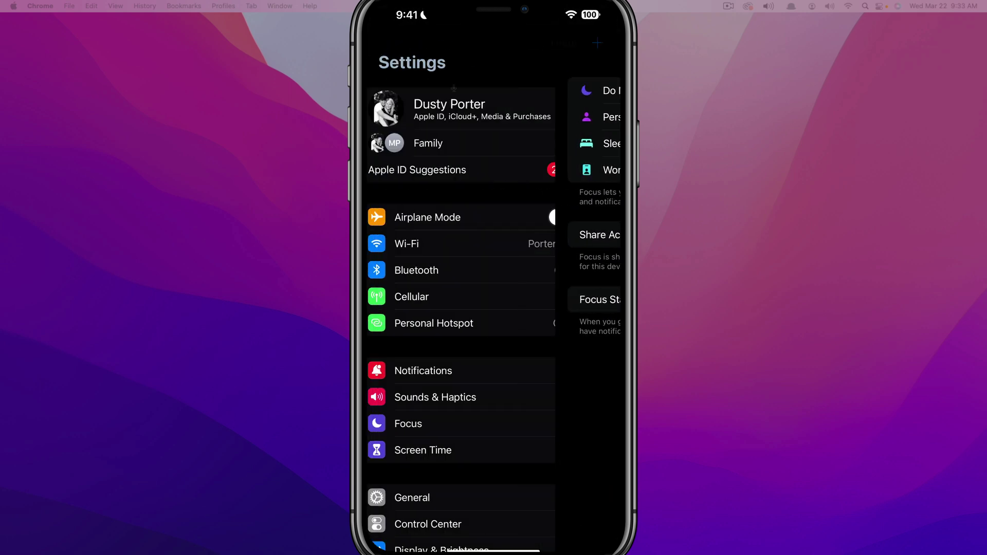
pyautogui.scroll(-1, 494, 309)
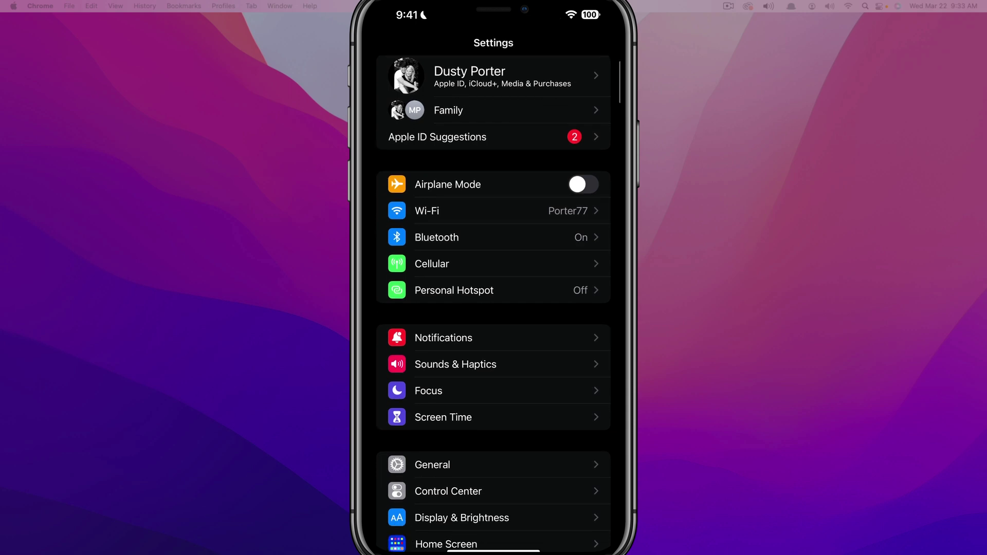
pyautogui.click(433, 391)
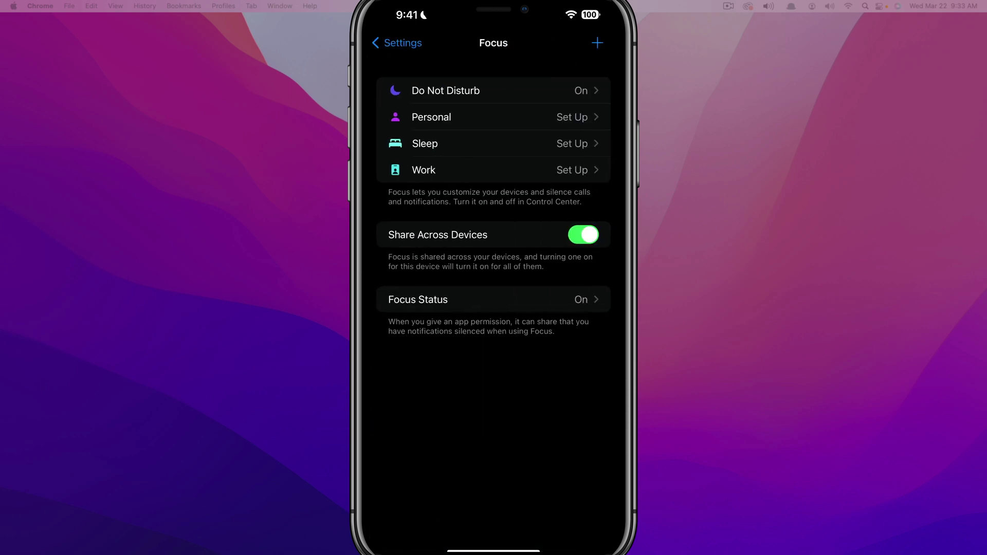
pyautogui.click(447, 91)
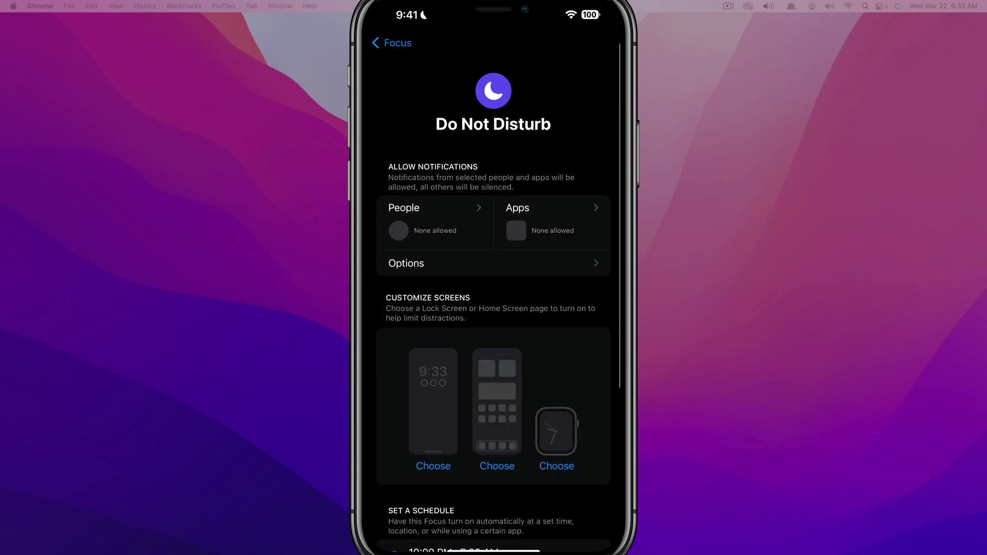
pyautogui.scroll(-1, 494, 309)
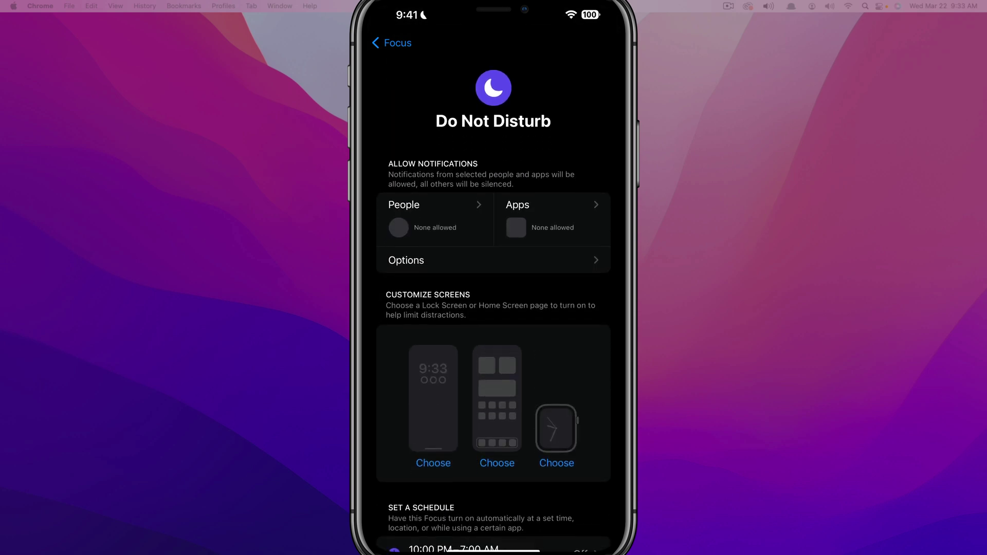
# Leave Settings and return to the home screen of app icons.
pyautogui.press('super+shift+h')
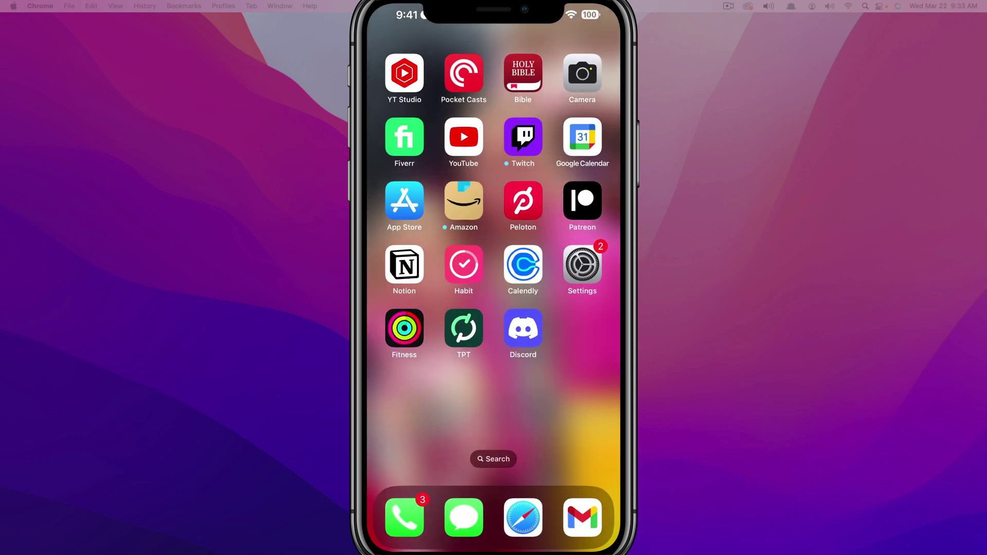